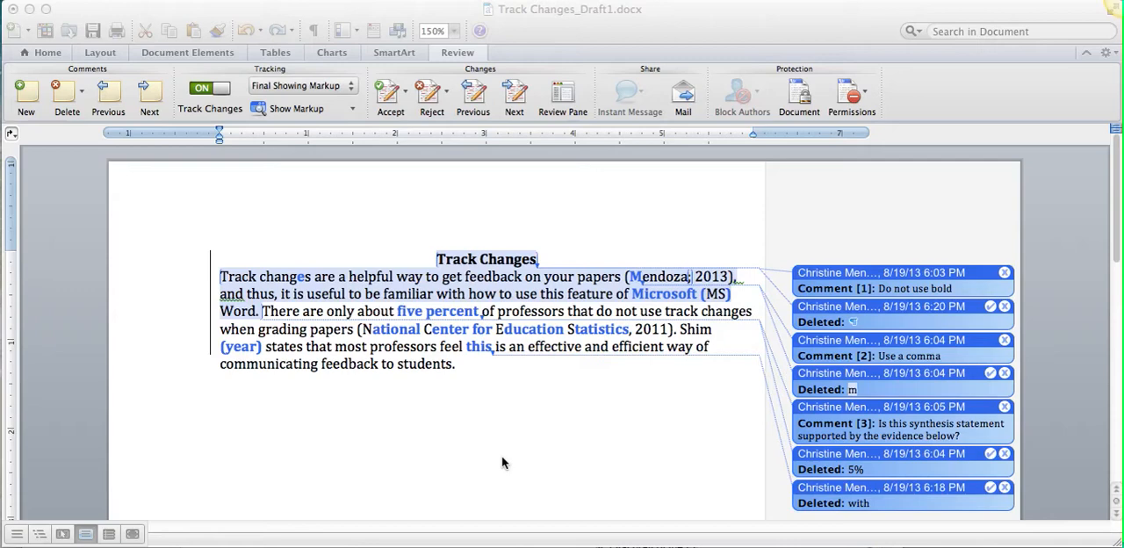
Save a copy of the document in the Framing folder as "Track Changes_Draft1 with feedback.docx".
click(191, 210)
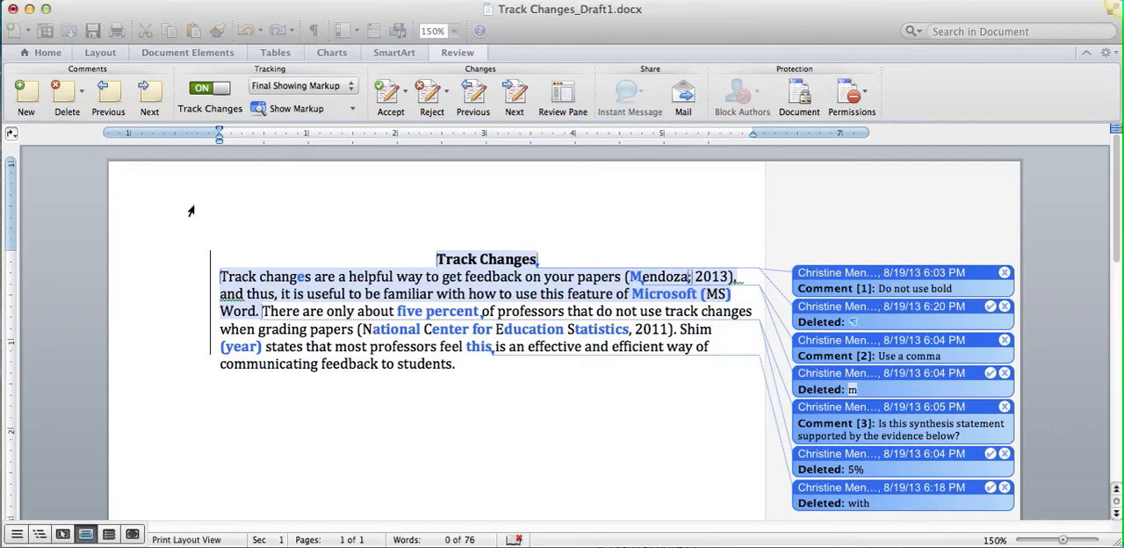
click(87, 0)
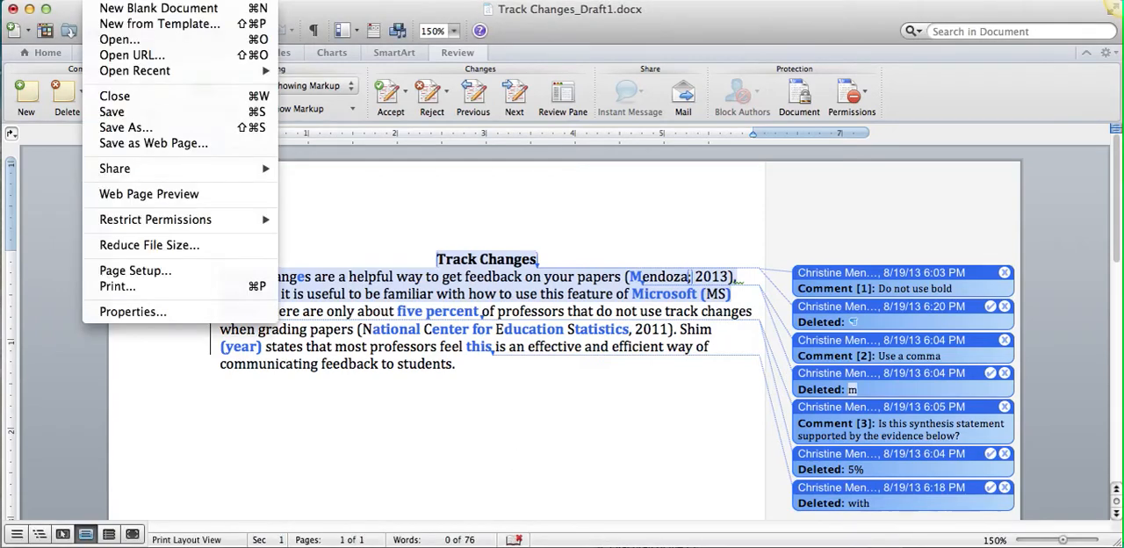
click(124, 130)
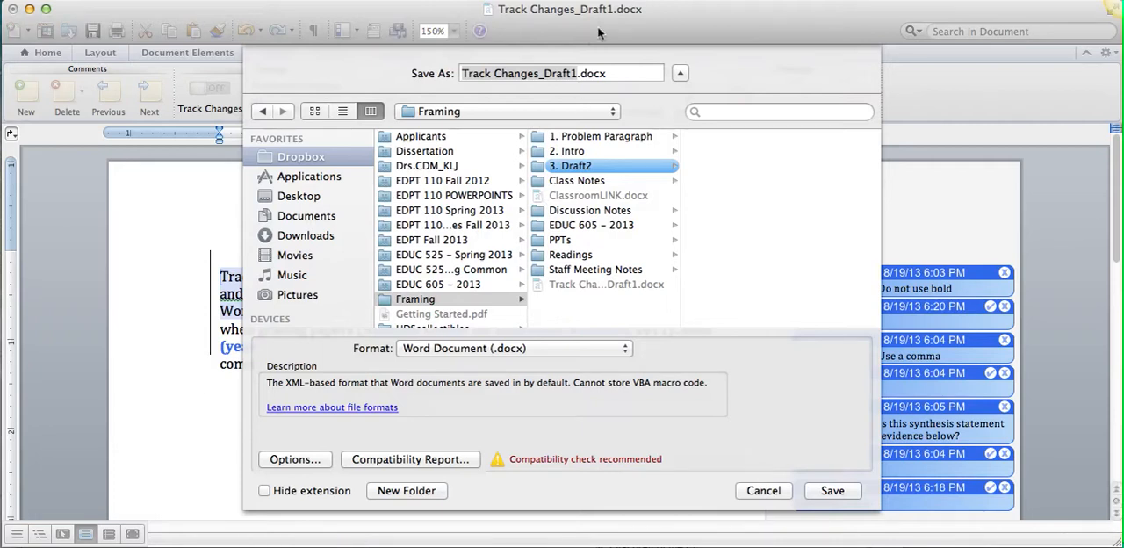
click(575, 74)
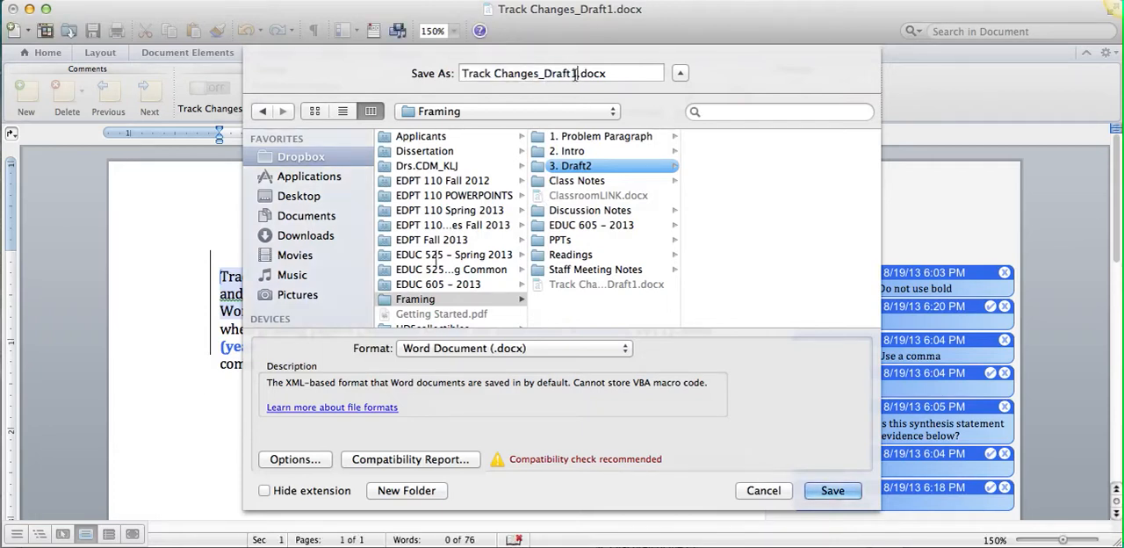
text(with fe)
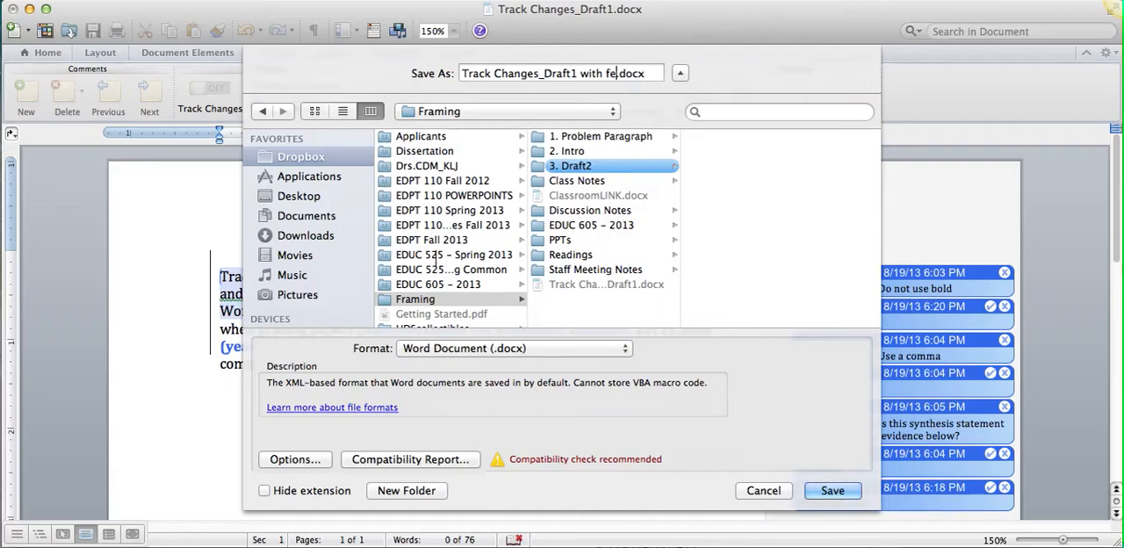
text(edback)
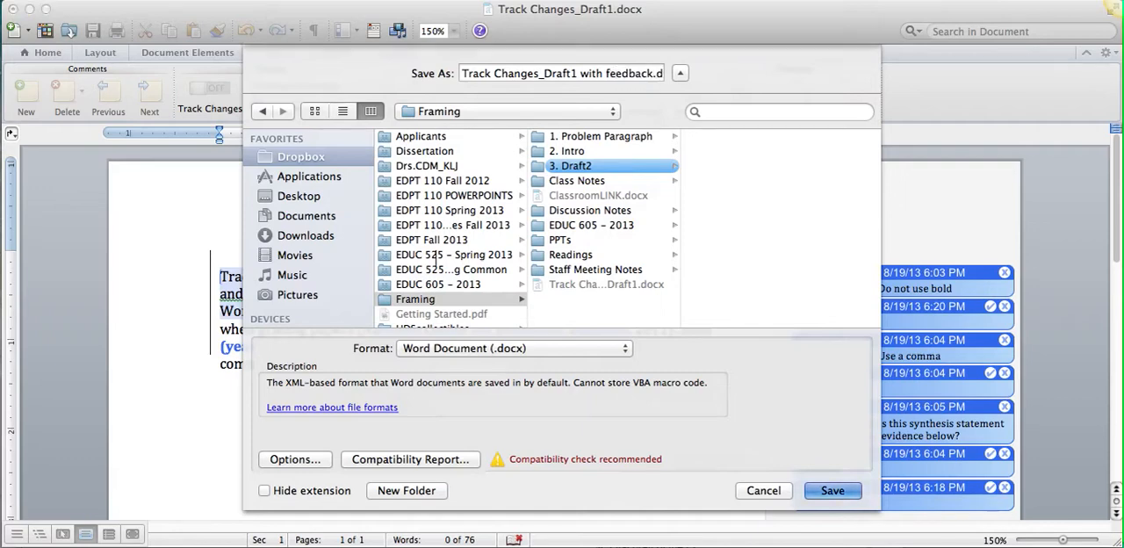
key(Return)
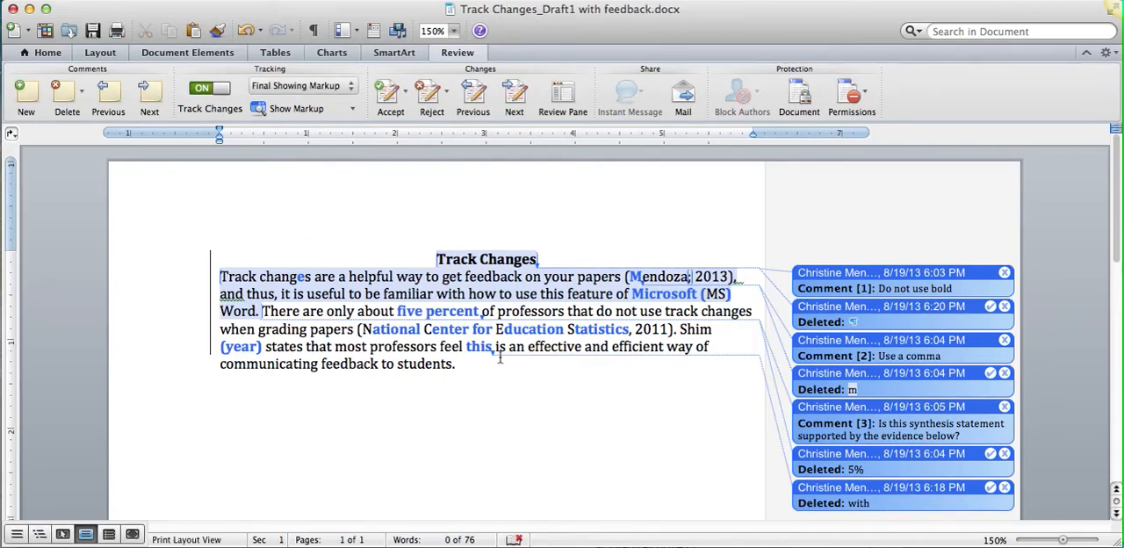
Turn off change tracking and delete the "Do not use bold" comment attached to the title.
scroll(553, 377, down, 3)
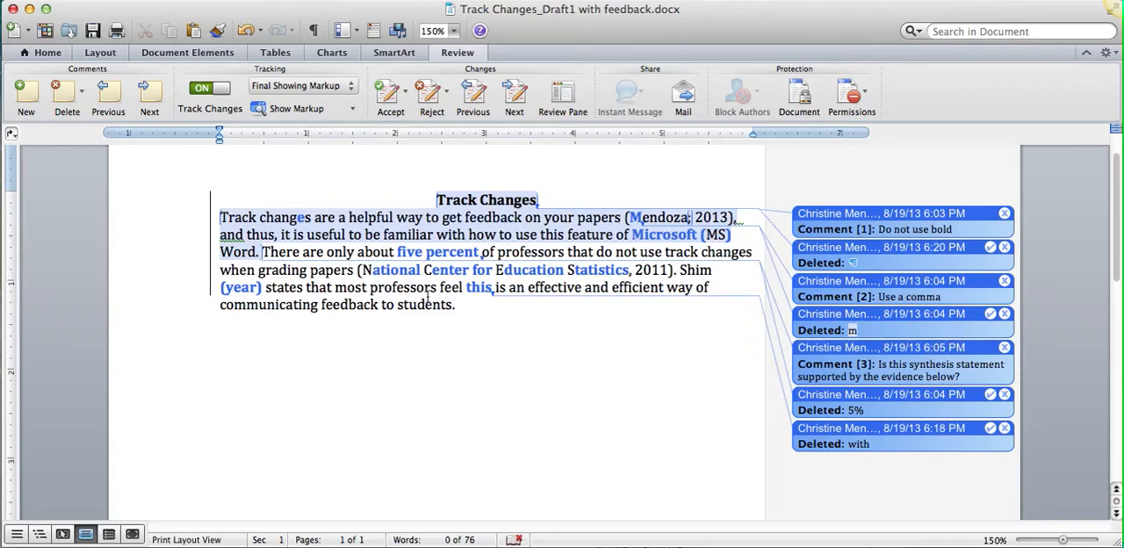
click(201, 89)
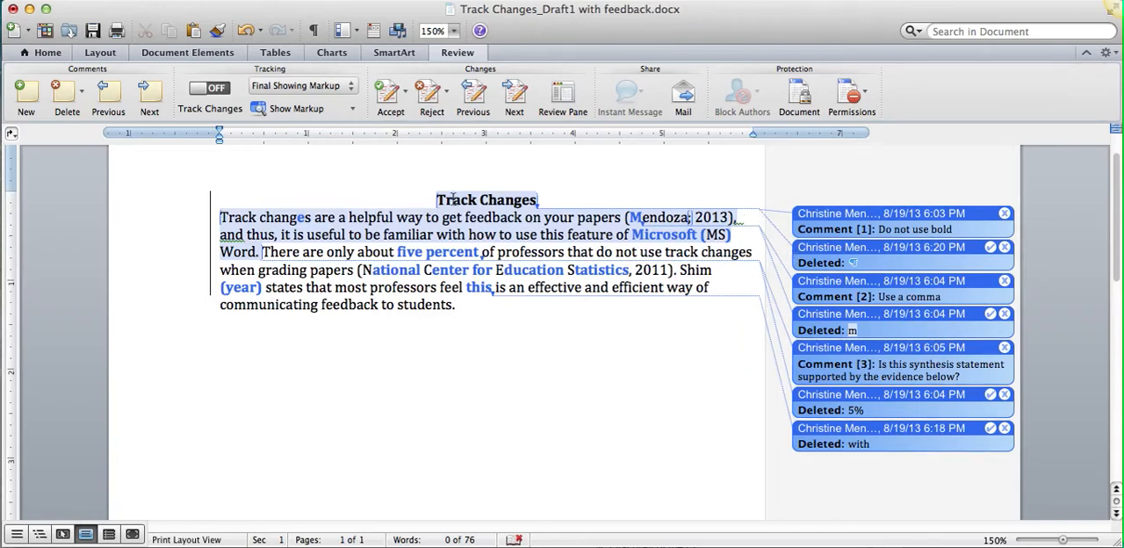
click(861, 215)
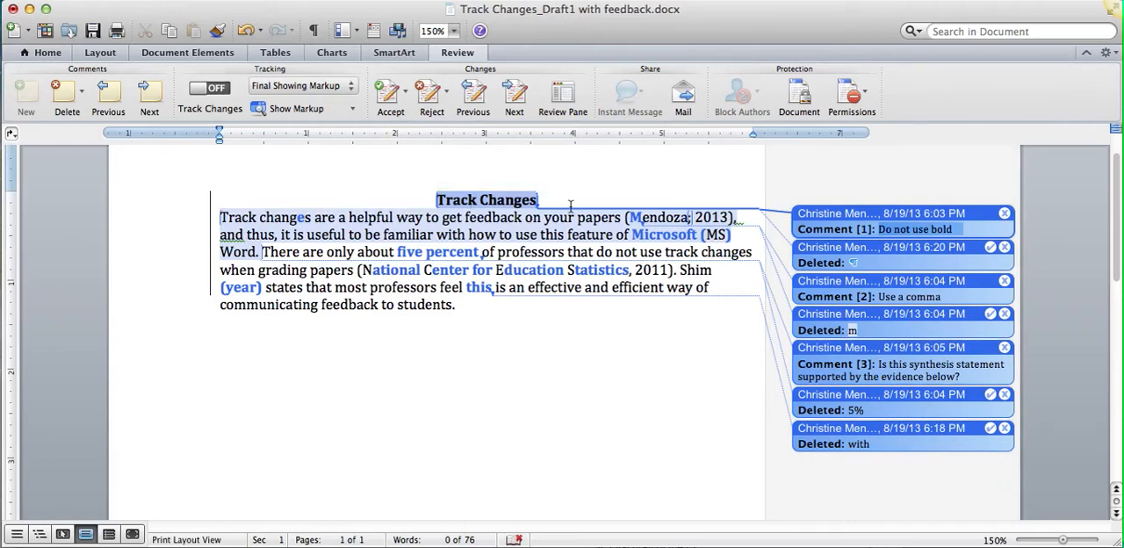
mouse_move(520, 200)
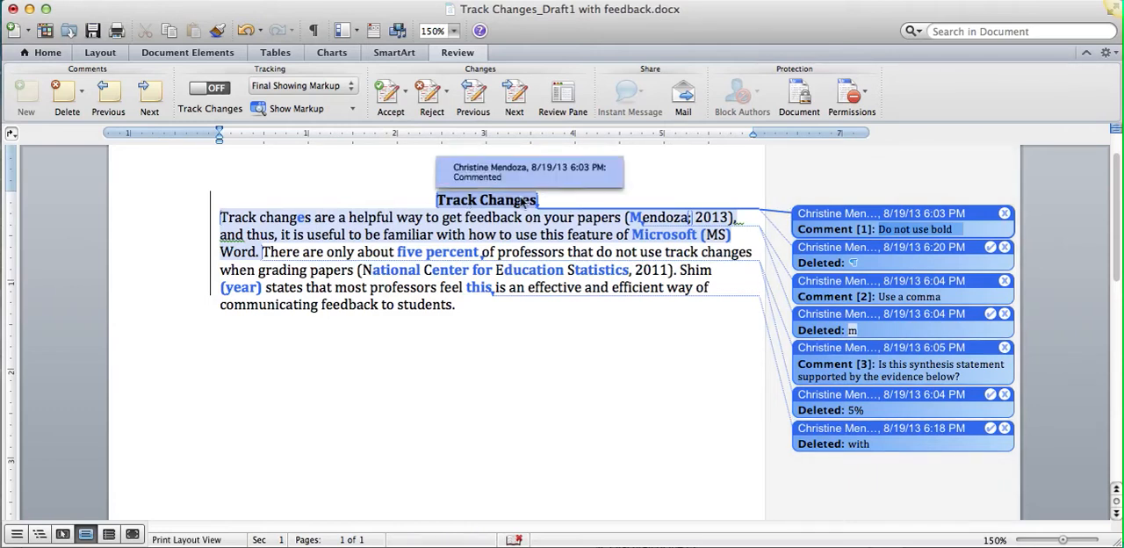
click(1003, 214)
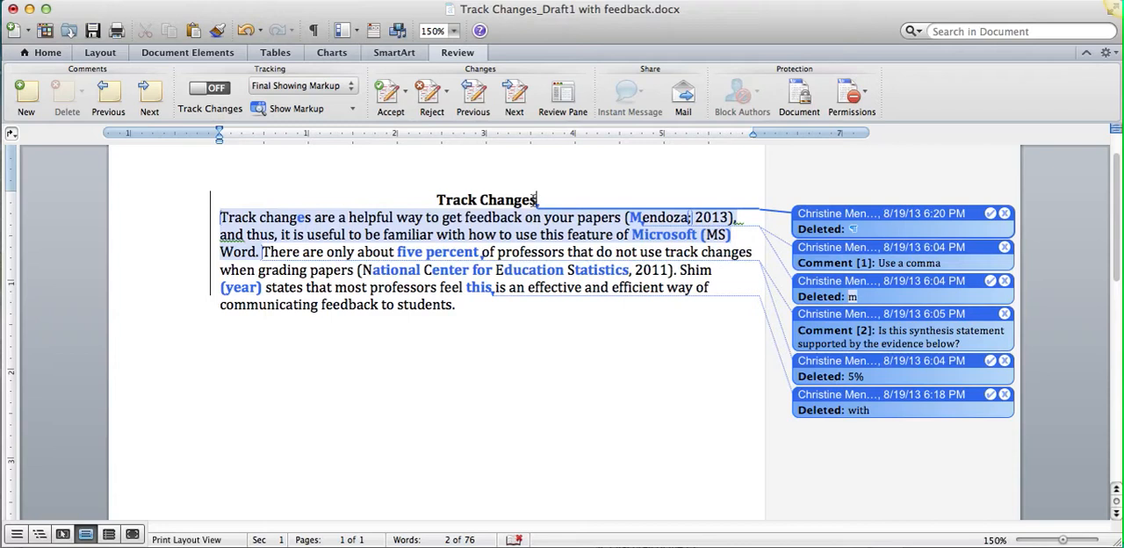
Remove the bold formatting from the "Track Changes" title.
click(47, 52)
click(20, 108)
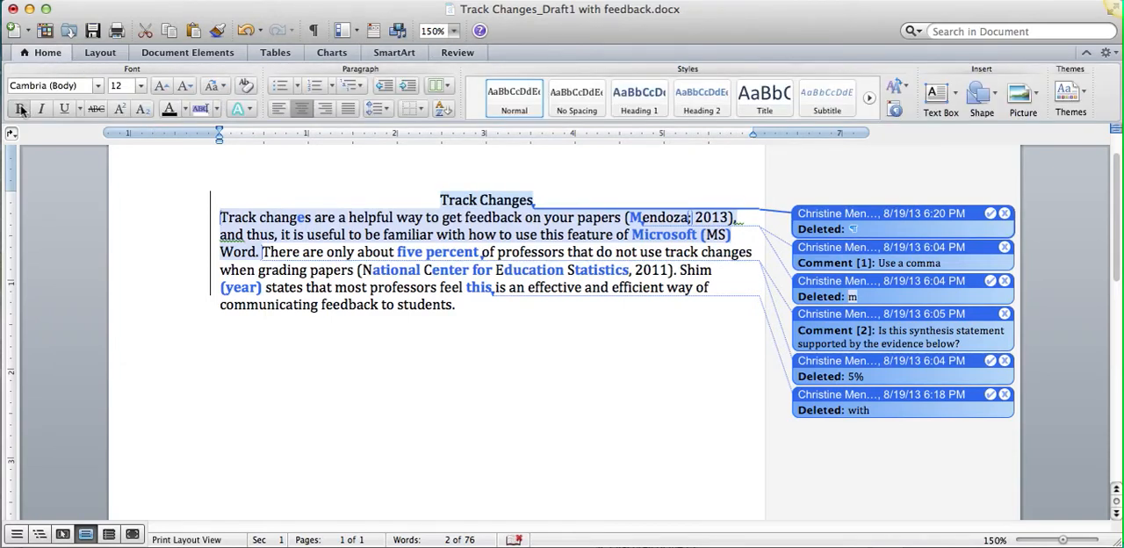
click(588, 193)
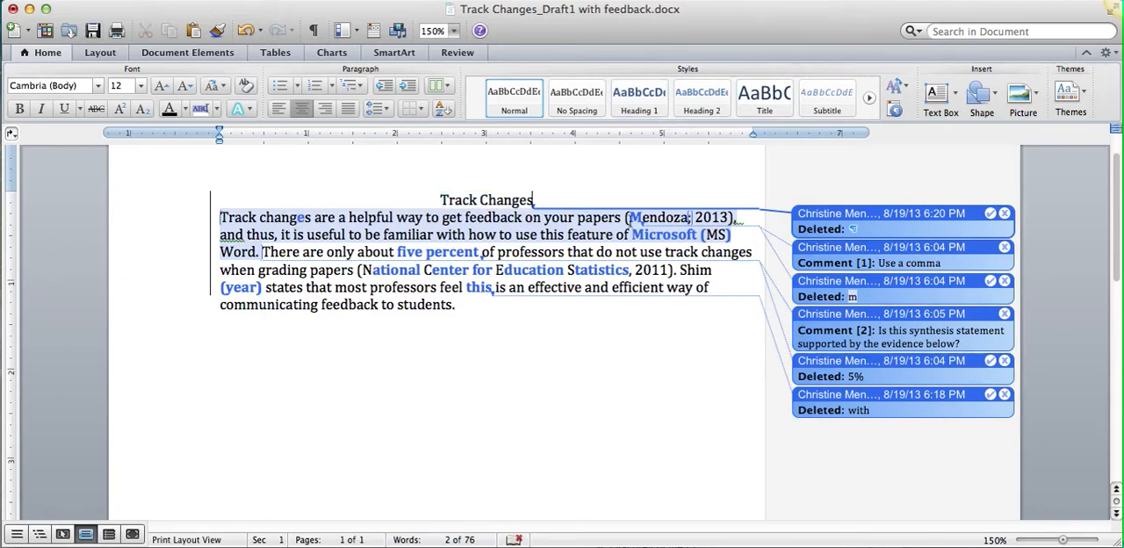
Delete the "Use a comma" comment and replace the semicolon before 2013 in the first citation with a comma.
mouse_move(655, 216)
click(840, 252)
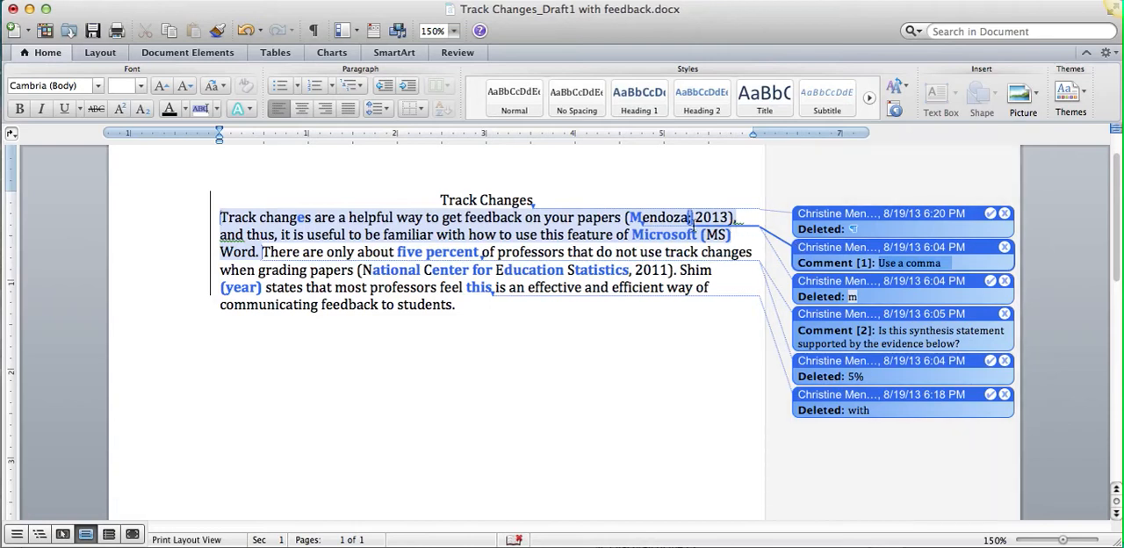
click(1004, 248)
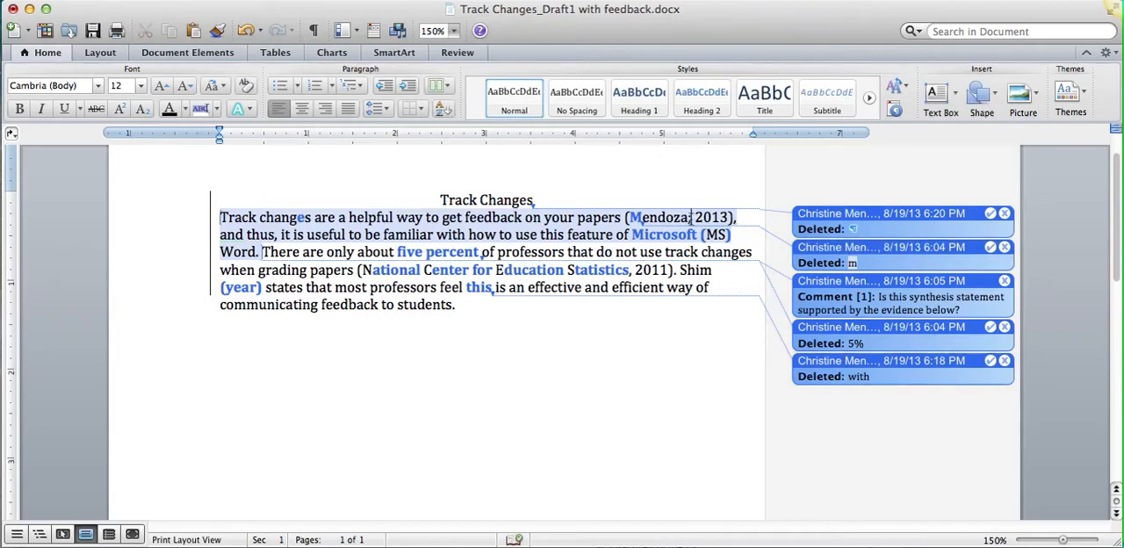
key(BackSpace)
text(,)
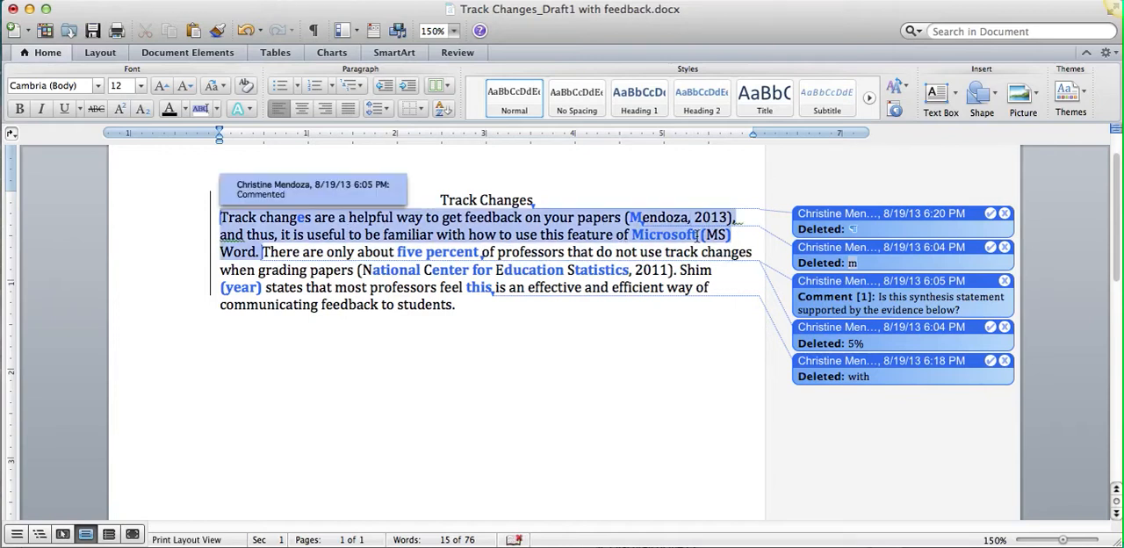
Accept the tracked insertion of the word "Microsoft" in the first sentence.
drag(691, 234, 634, 239)
click(458, 53)
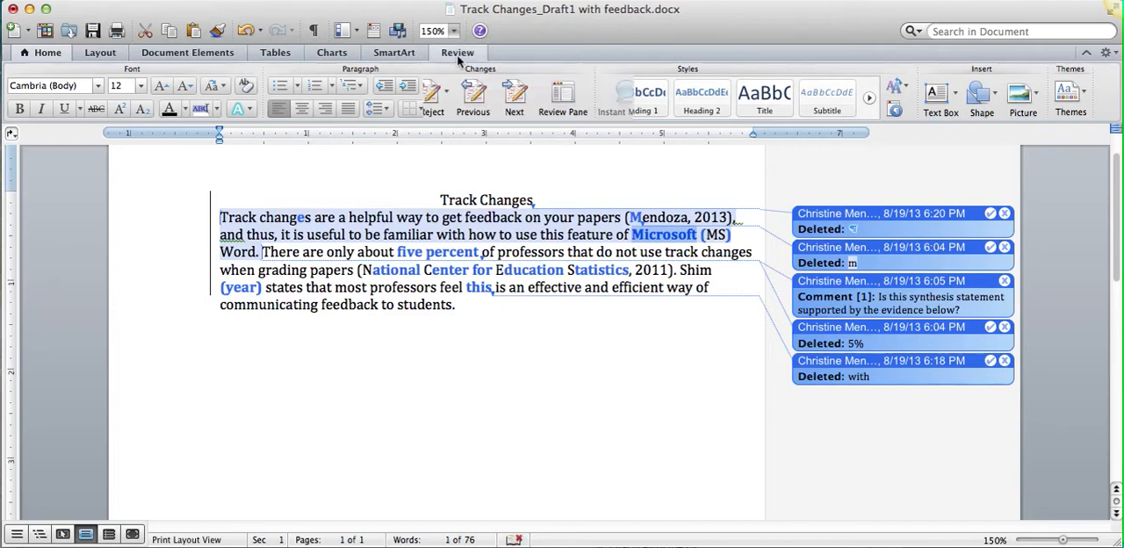
click(382, 99)
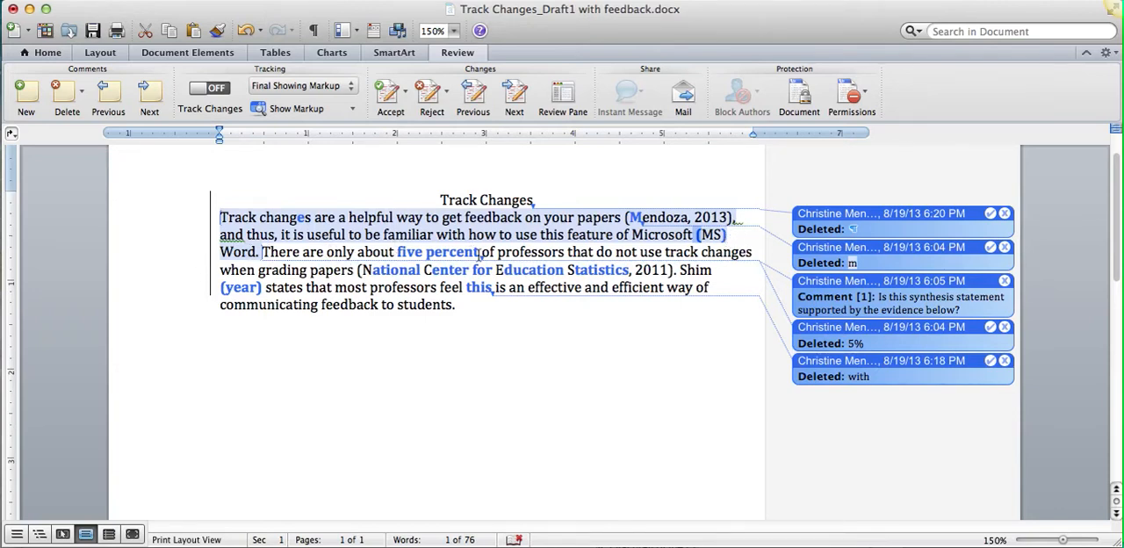
Delete the inserted words "five percent" and reject the tracked deletion of "5%".
mouse_move(479, 254)
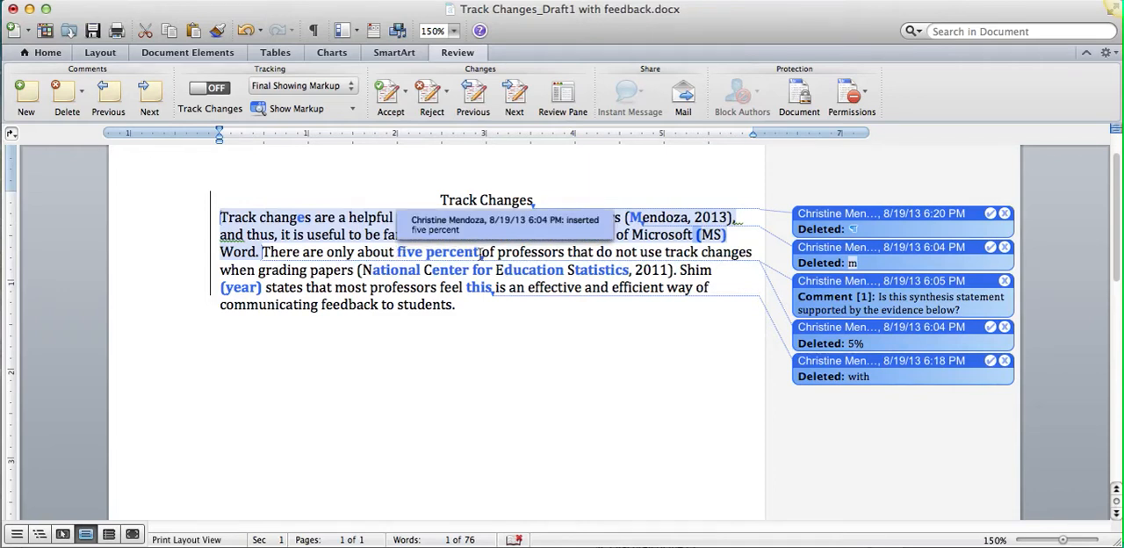
drag(481, 254, 402, 254)
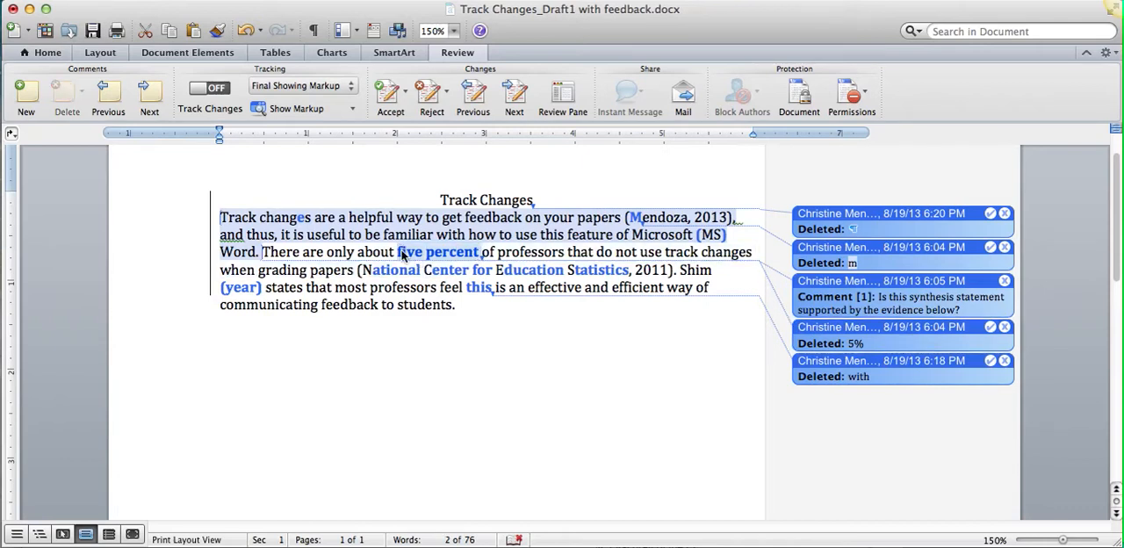
key(BackSpace)
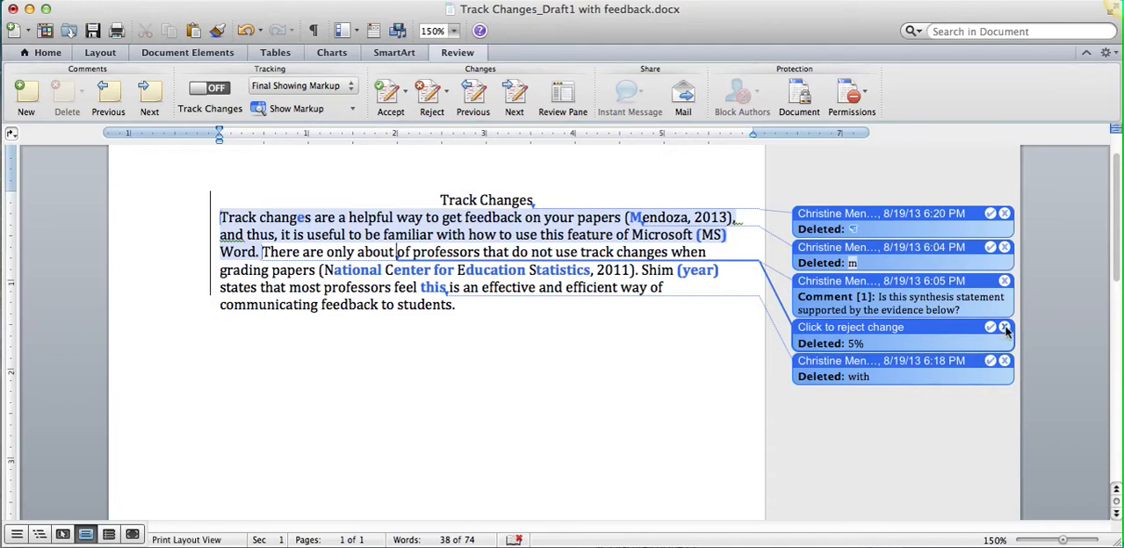
click(1005, 328)
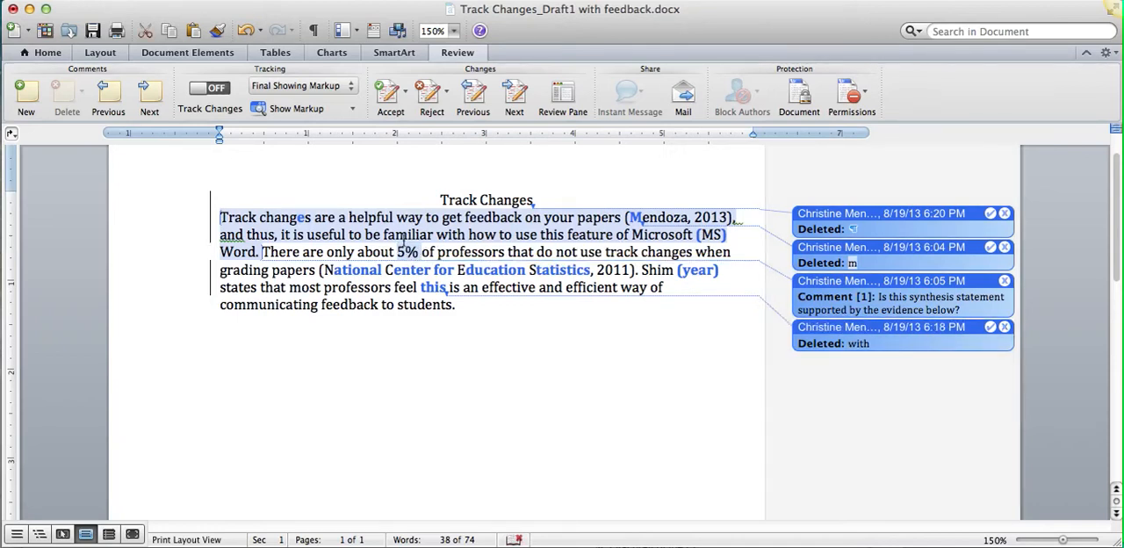
click(428, 252)
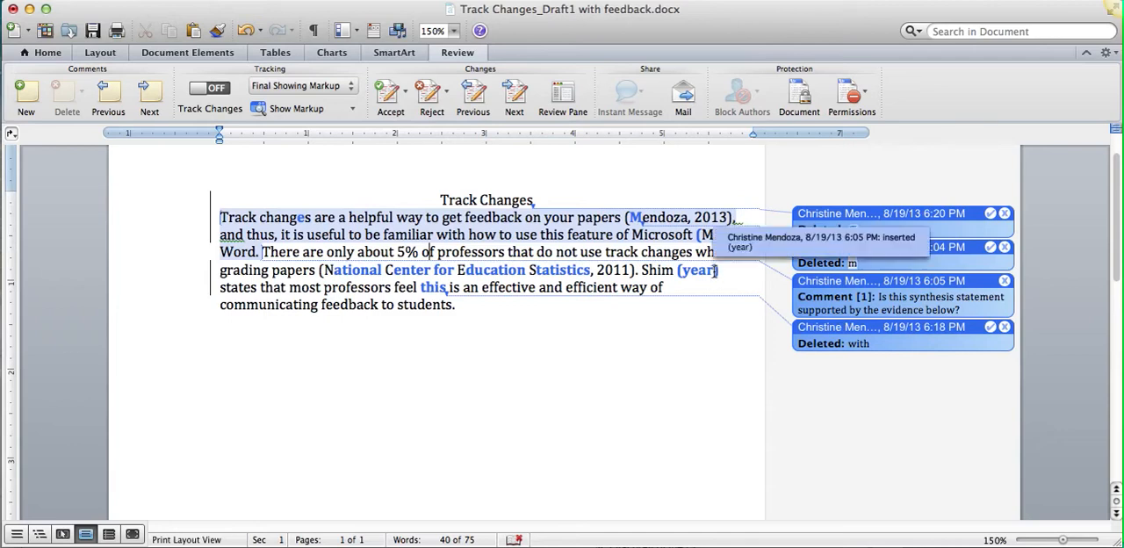
Replace the inserted placeholder "year" in parentheses with 2009.
double_click(709, 271)
key(BackSpace)
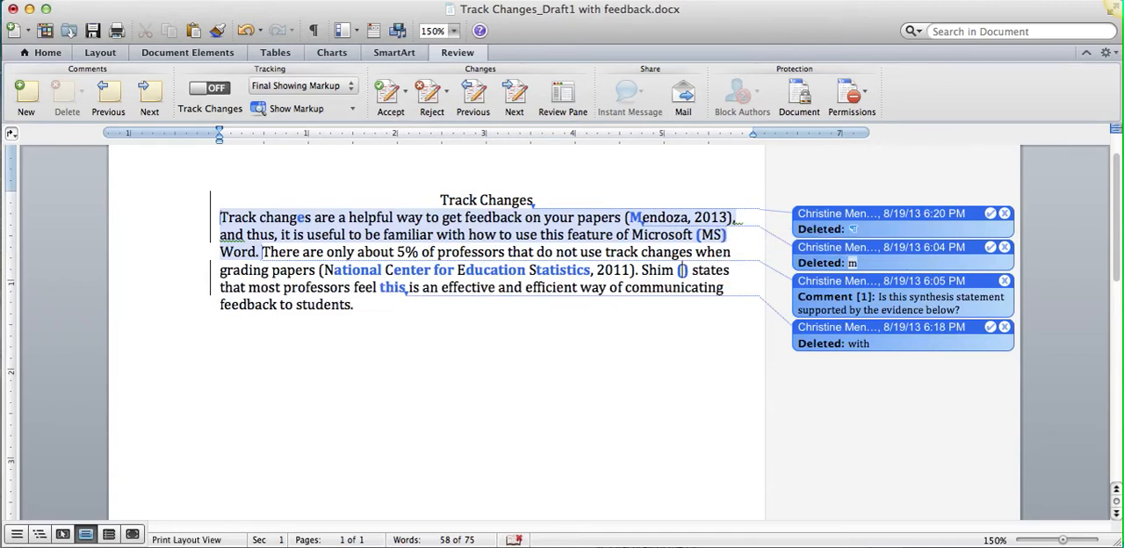
text(2009)
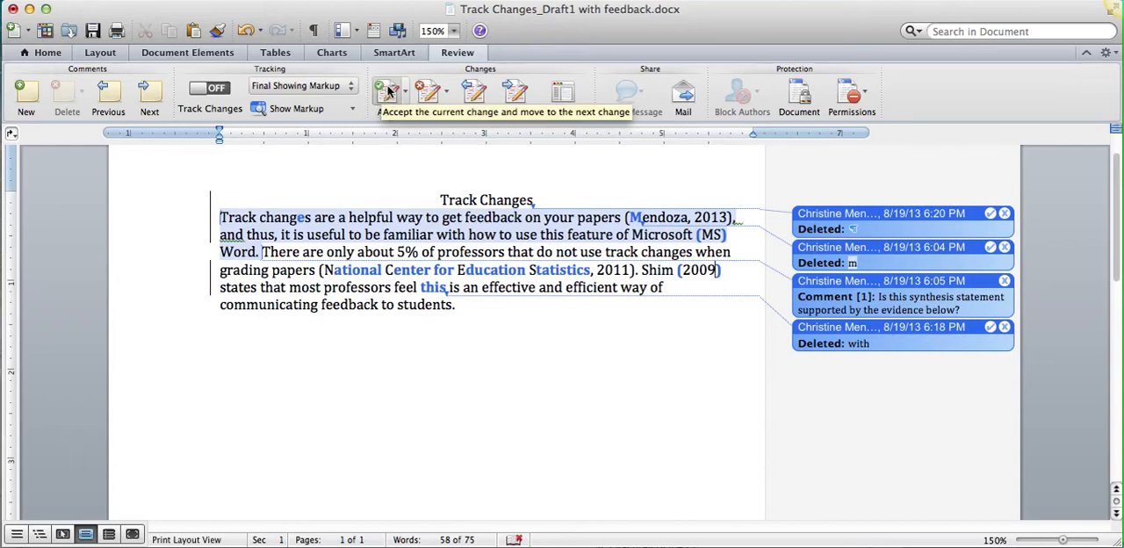
Accept all remaining tracked changes in the document.
click(406, 91)
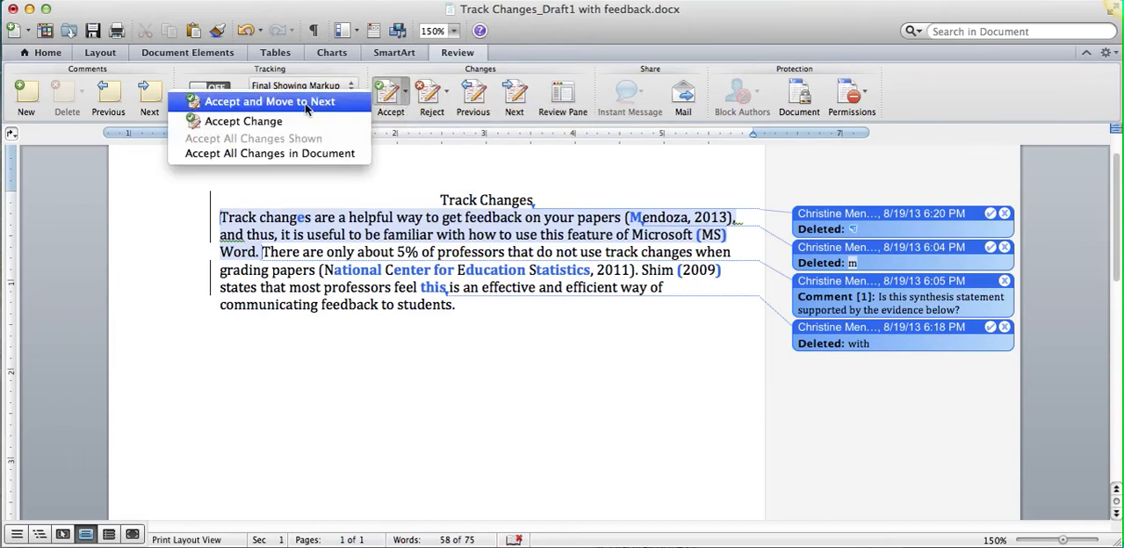
click(297, 155)
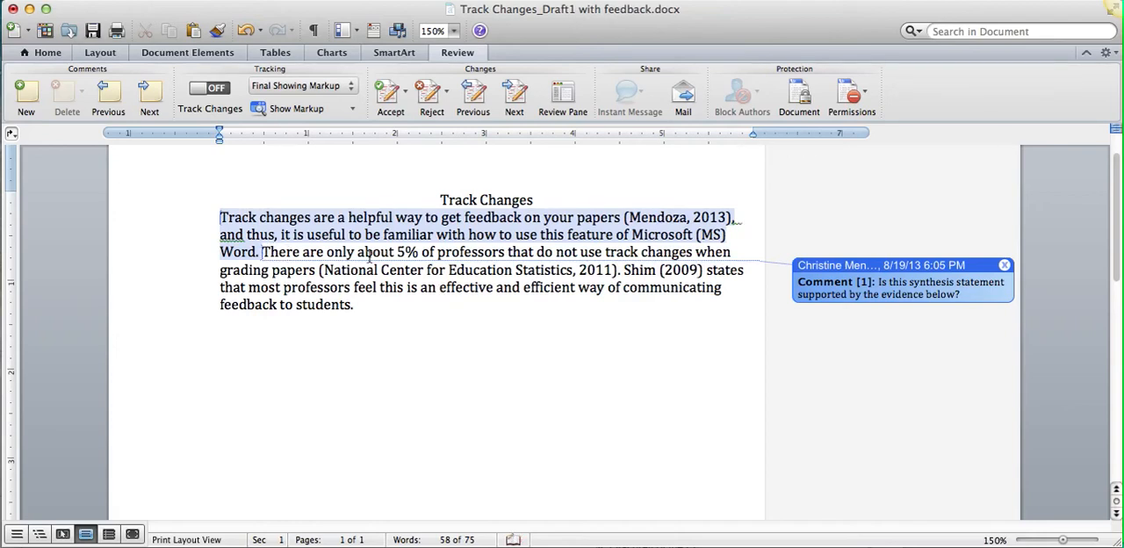
Add the line "Needs another synthesis statement:" above the sentence starting "There are only about 5%" and delete the remaining comment.
key(Return)
key(Return)
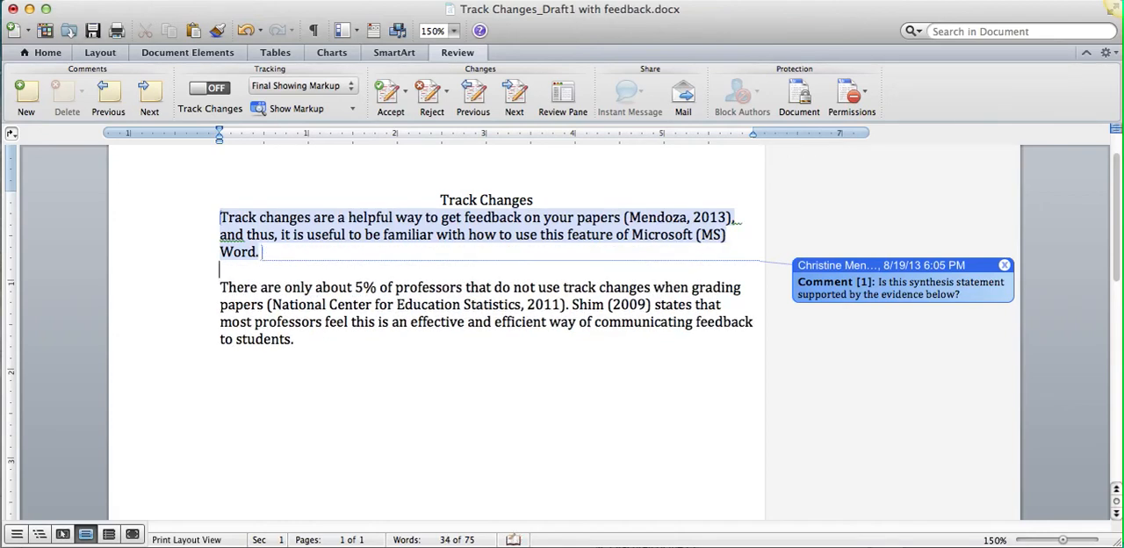
key(Return)
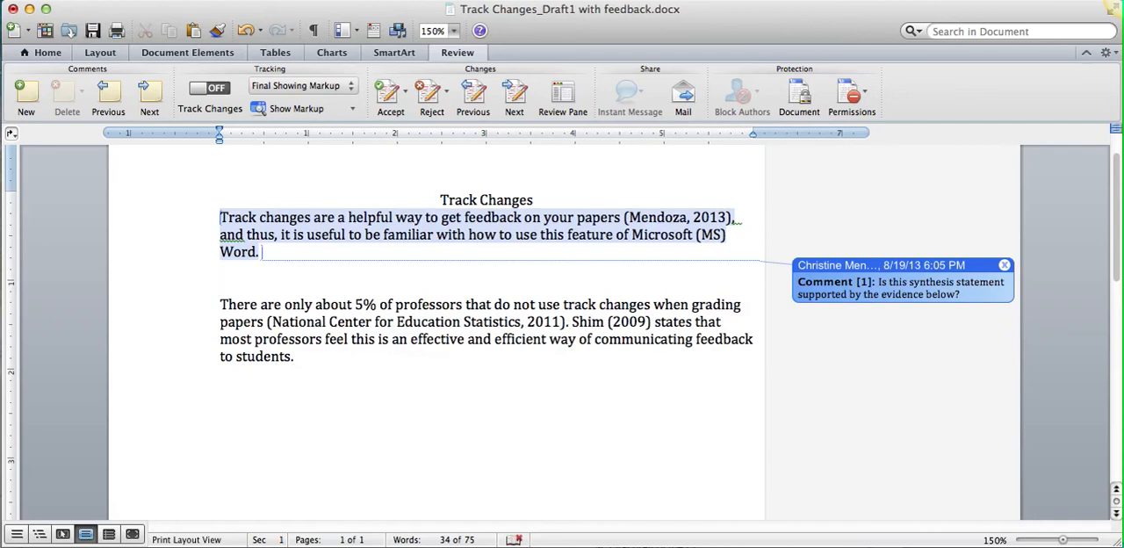
text(Needs anothe)
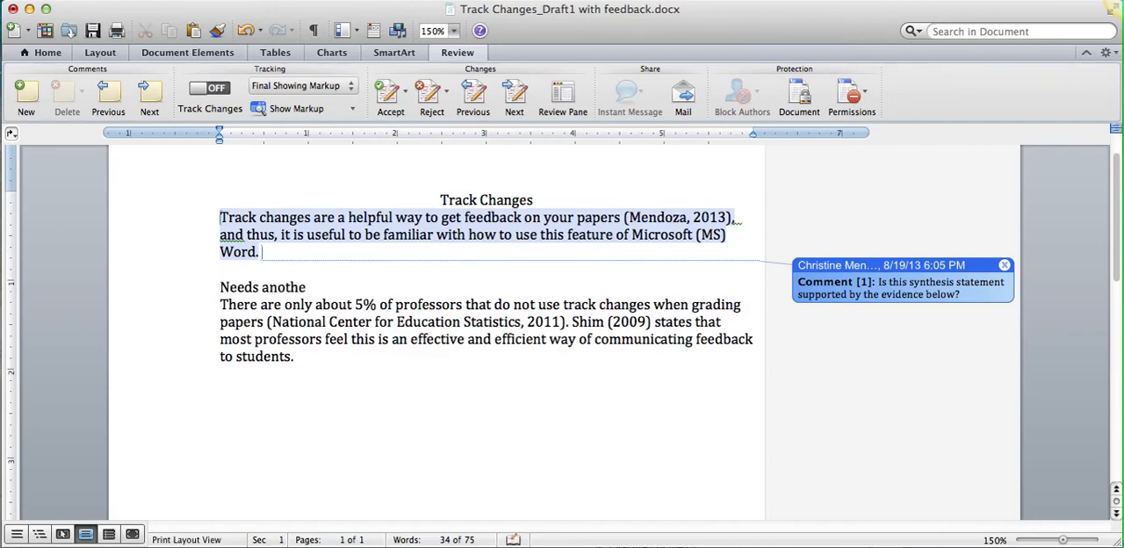
text(r synthesis statement)
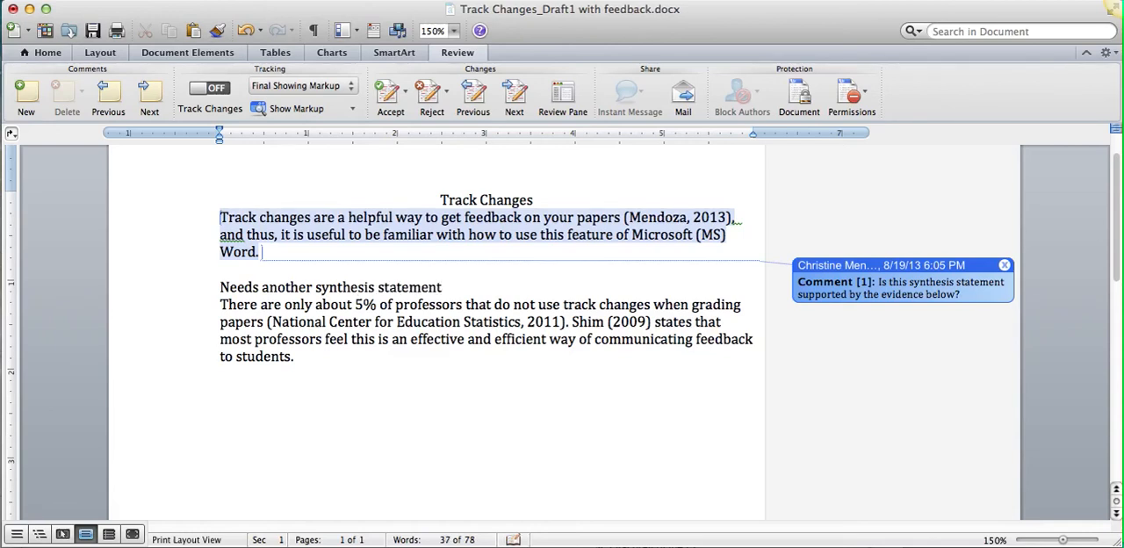
text(:)
click(1005, 265)
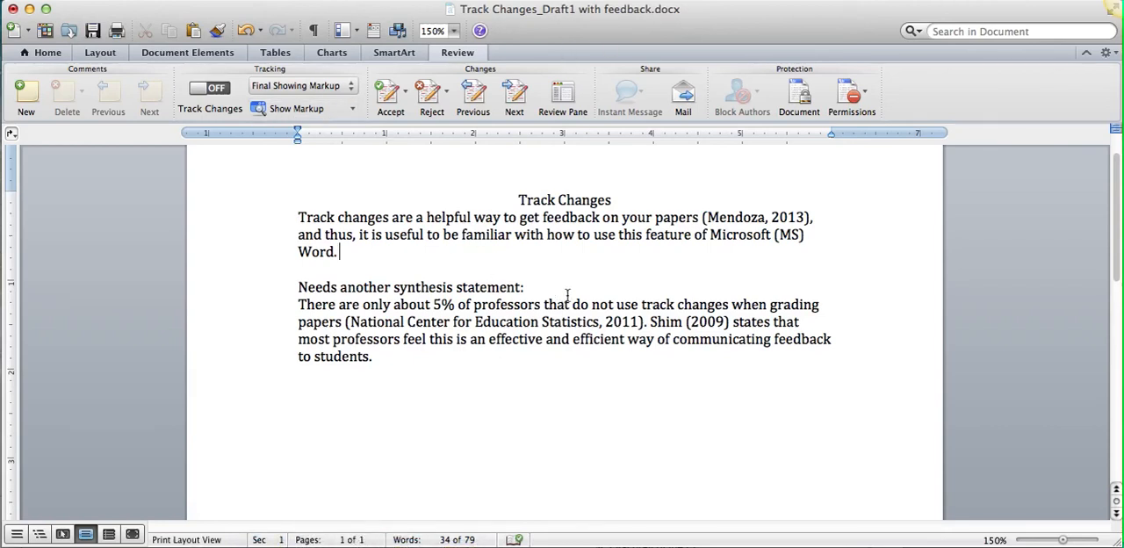
Save the revised document as a new file named "Track Changes_Draft2.docx" in the Framing folder.
click(96, 0)
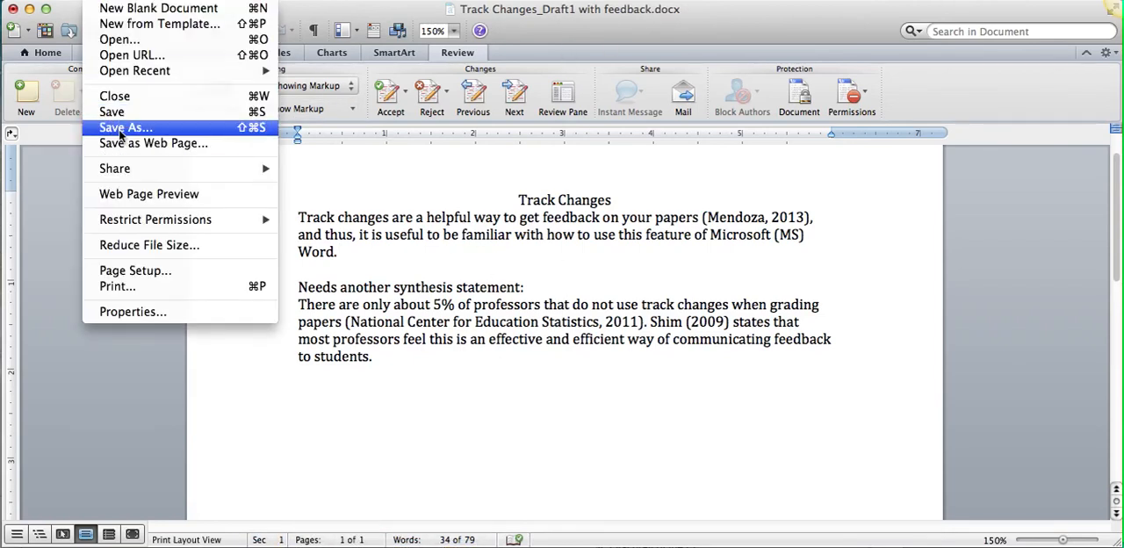
click(119, 130)
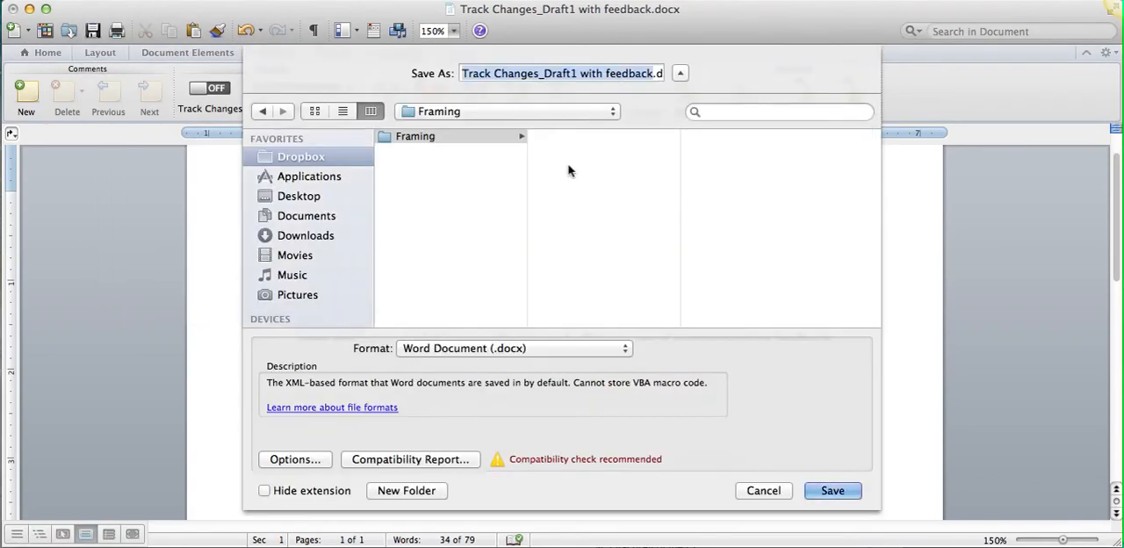
key(Right)
key(BackSpace)
key(BackSpace)
key(BackSpace)
key(BackSpace)
key(BackSpace)
key(BackSpace)
key(BackSpace)
key(BackSpace)
key(BackSpace)
key(BackSpace)
key(BackSpace)
key(BackSpace)
key(BackSpace)
key(BackSpace)
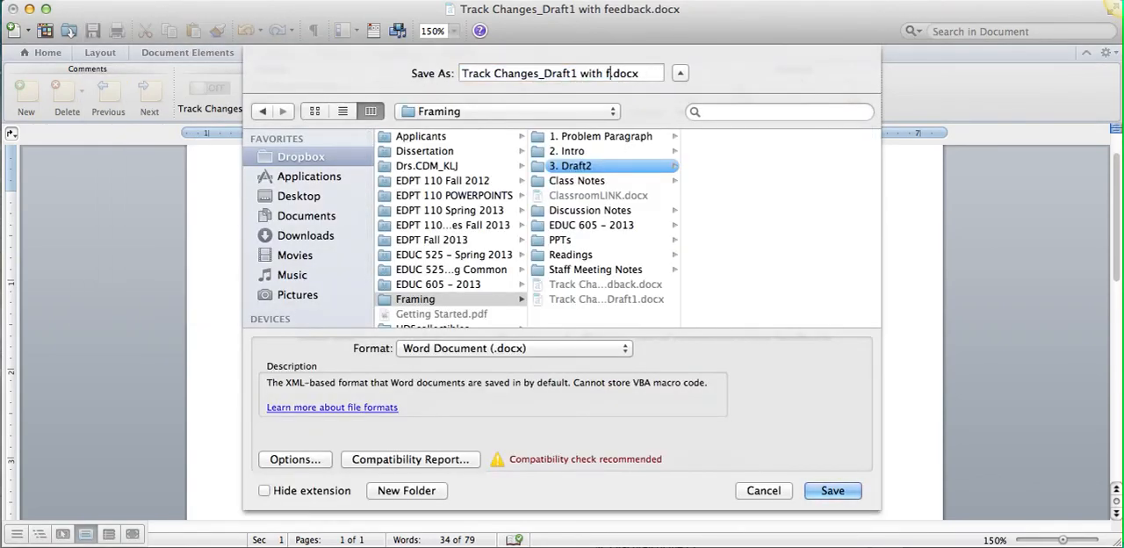
key(BackSpace)
text(2)
key(Return)
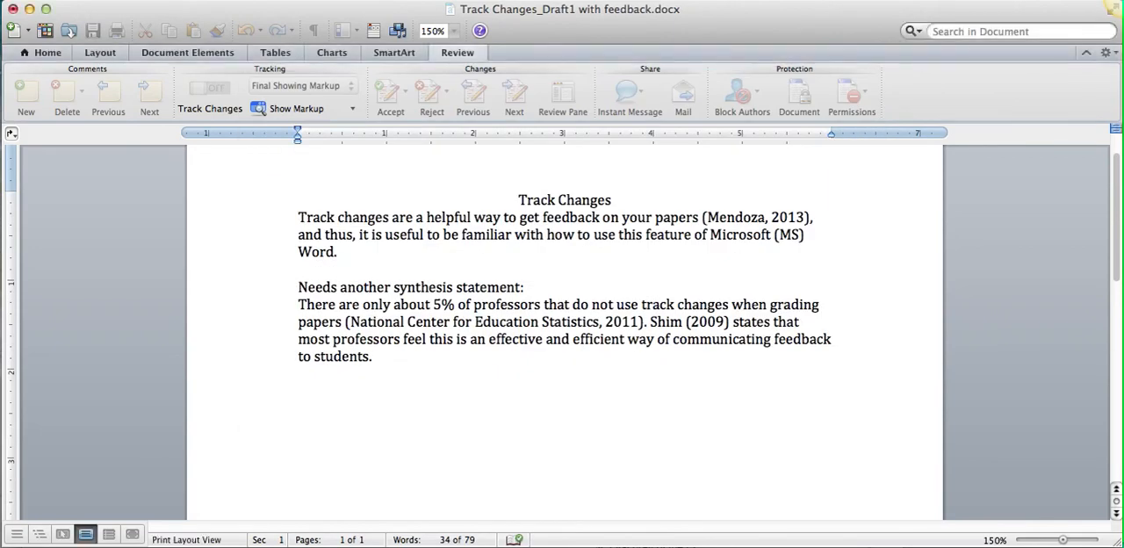